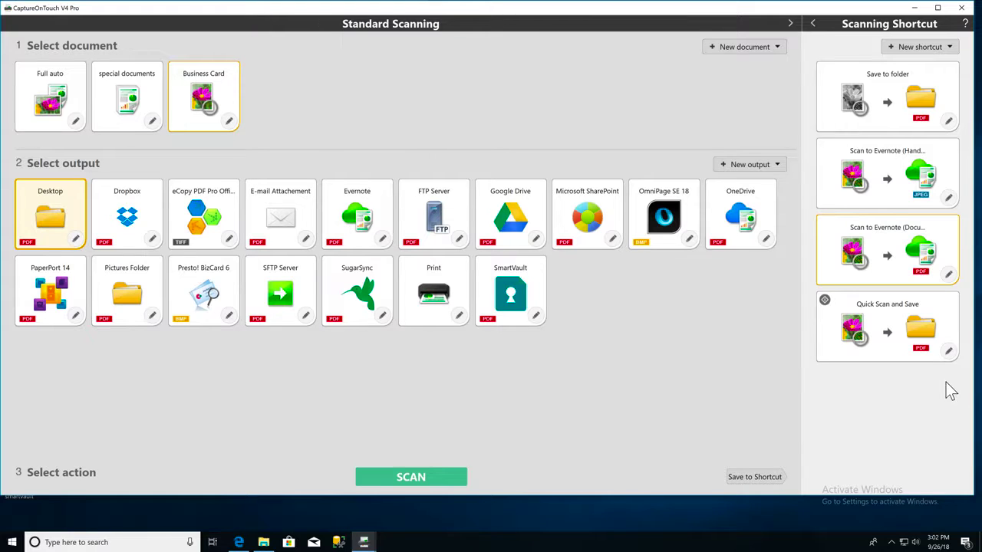
Add a new scan document of the Text type and open its settings.
mouse_move(893, 230)
left_click(777, 47)
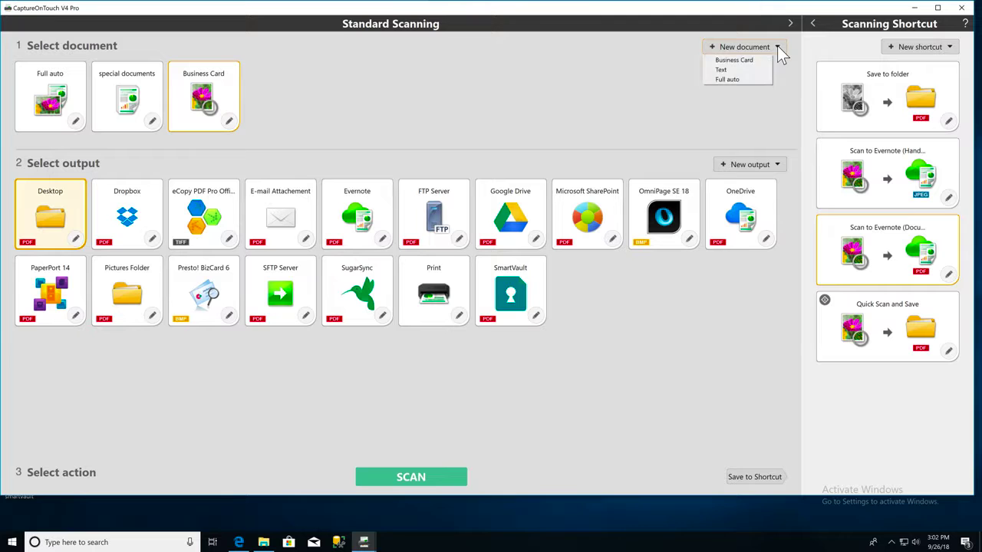
left_click(732, 70)
left_click(306, 123)
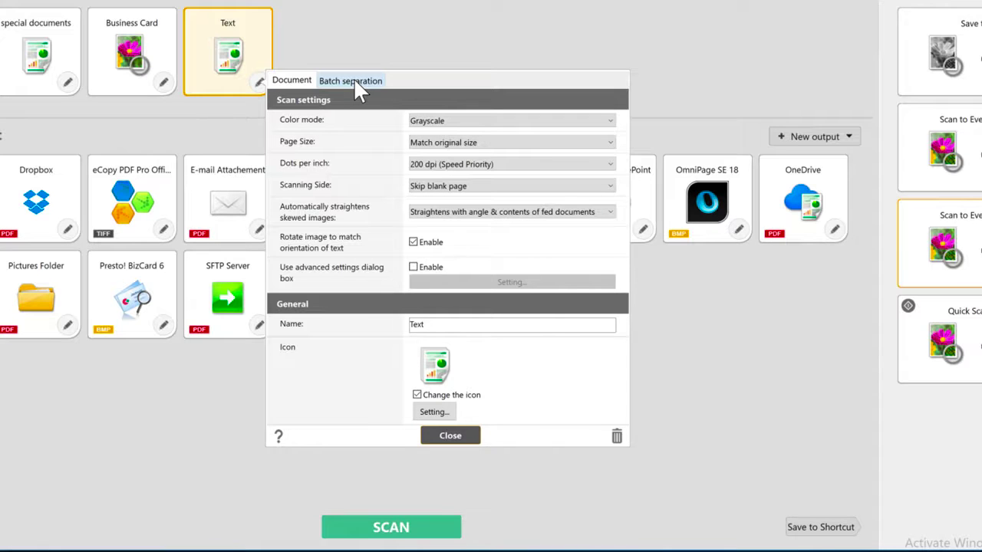
Set the Text document's batch separation method to Counter and specify the number of pages to separate.
left_click(354, 82)
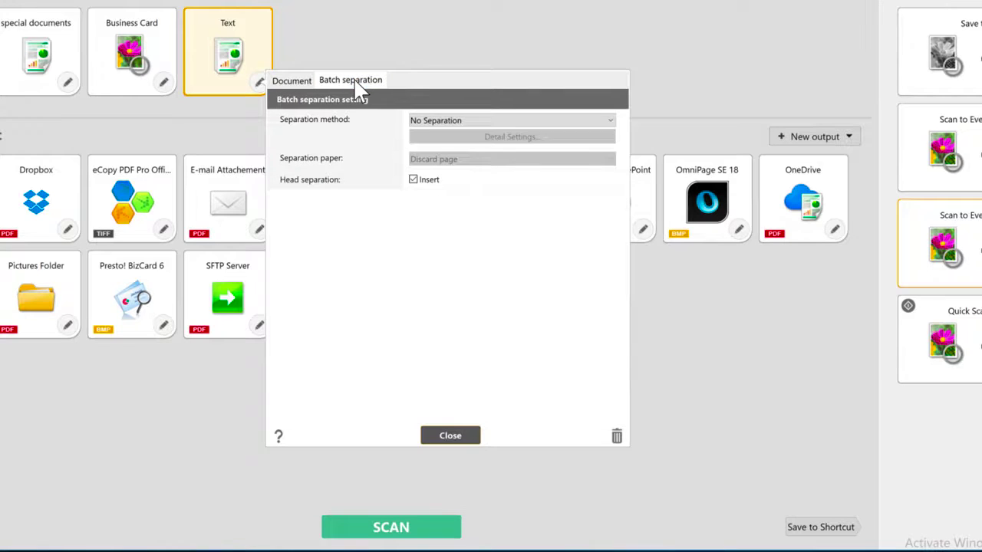
left_click(611, 129)
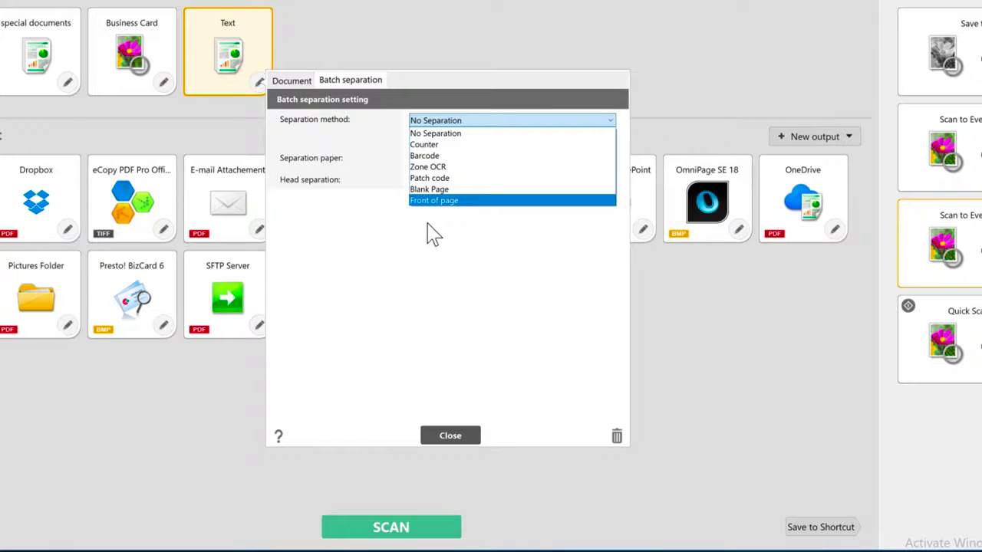
left_click(528, 143)
left_click(527, 138)
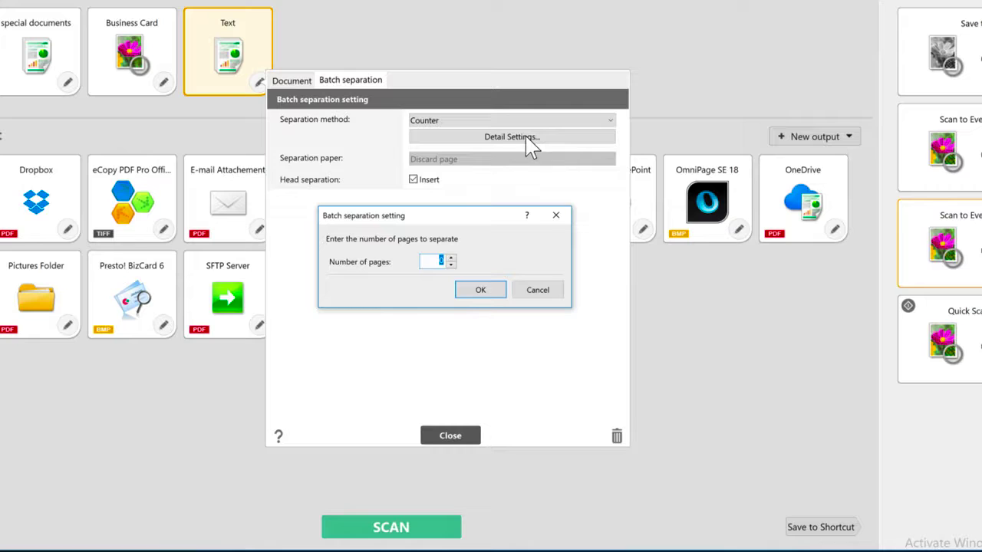
left_click(450, 264)
left_click(483, 291)
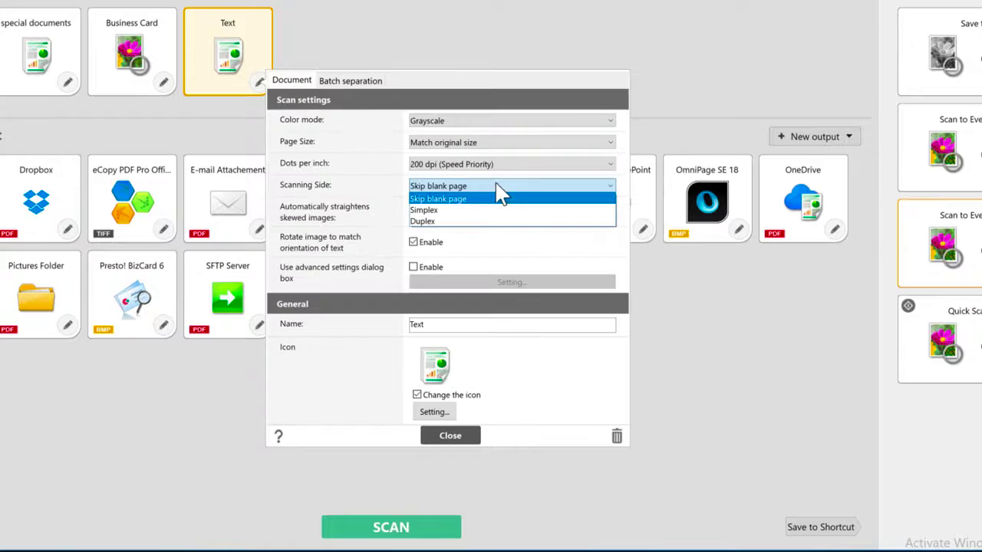
Set the Text document's scanning side to Simplex and its color mode to Detect automatically.
left_click(391, 178)
left_click(483, 192)
left_click(466, 216)
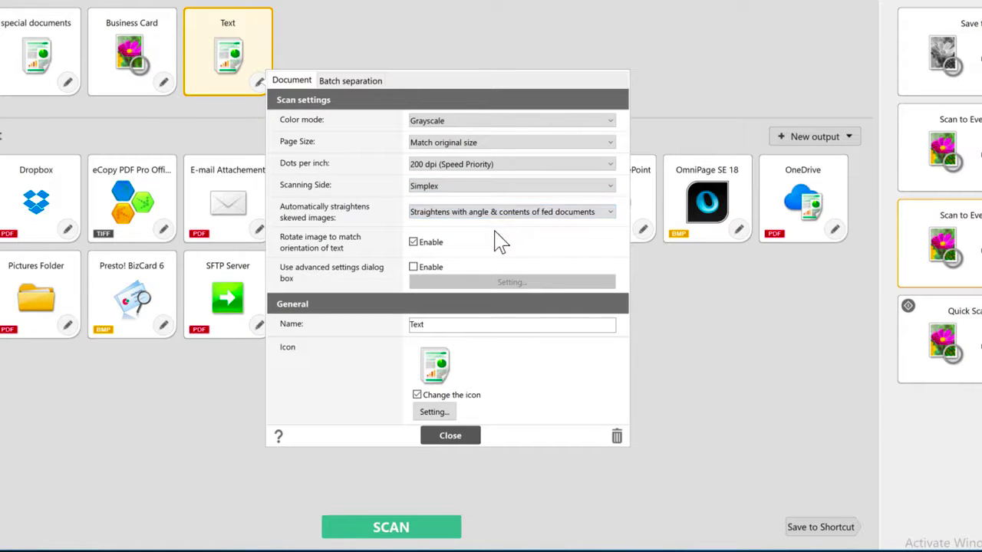
left_click(586, 130)
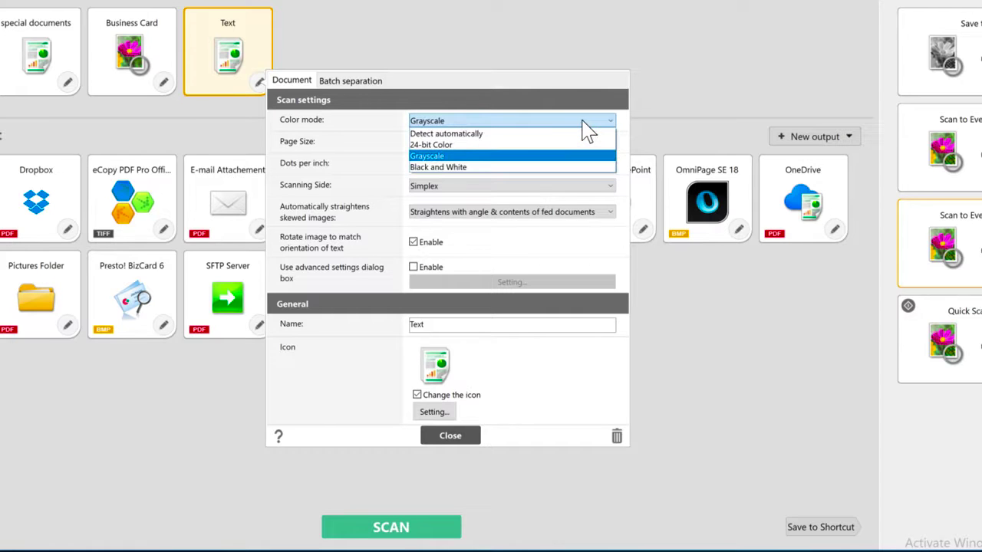
left_click(544, 136)
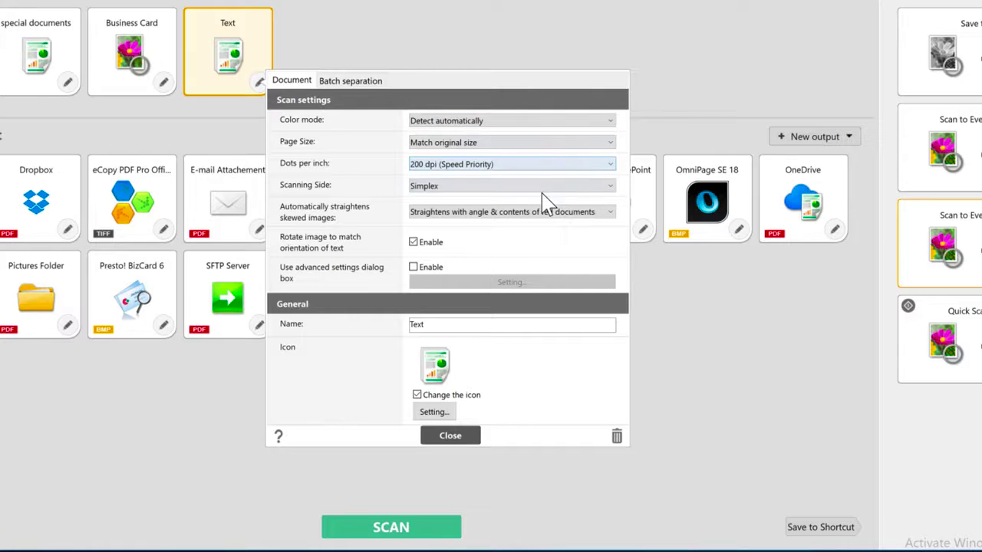
Rename the Text document as "Batch Scanning" and close its settings.
left_click_drag(434, 325, 409, 324)
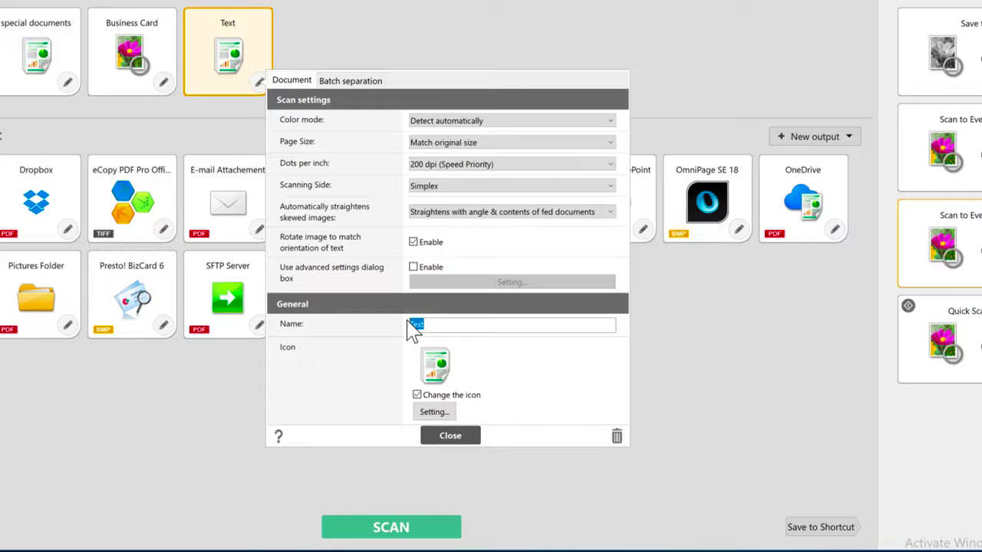
type("Batch Scanning")
left_click(472, 440)
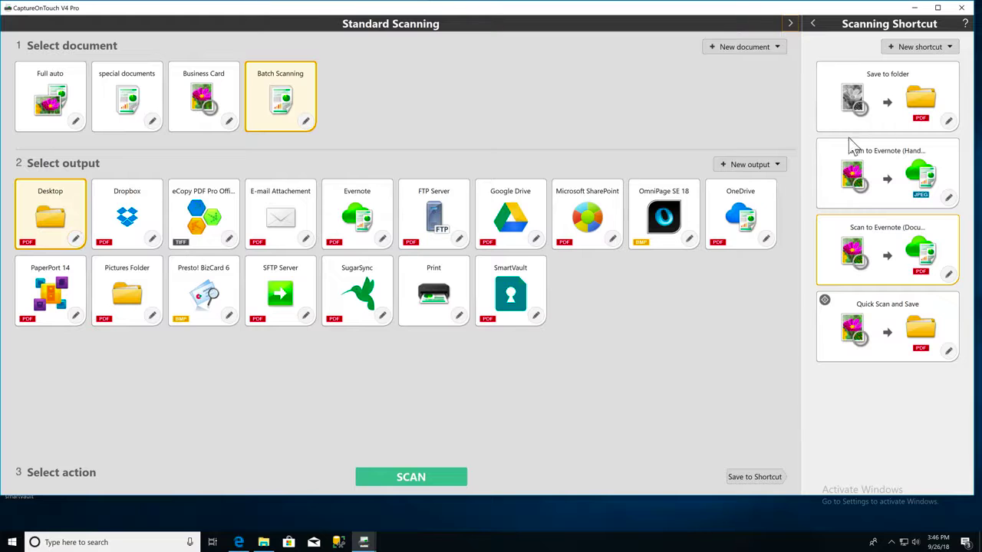
left_click(777, 166)
left_click(598, 160)
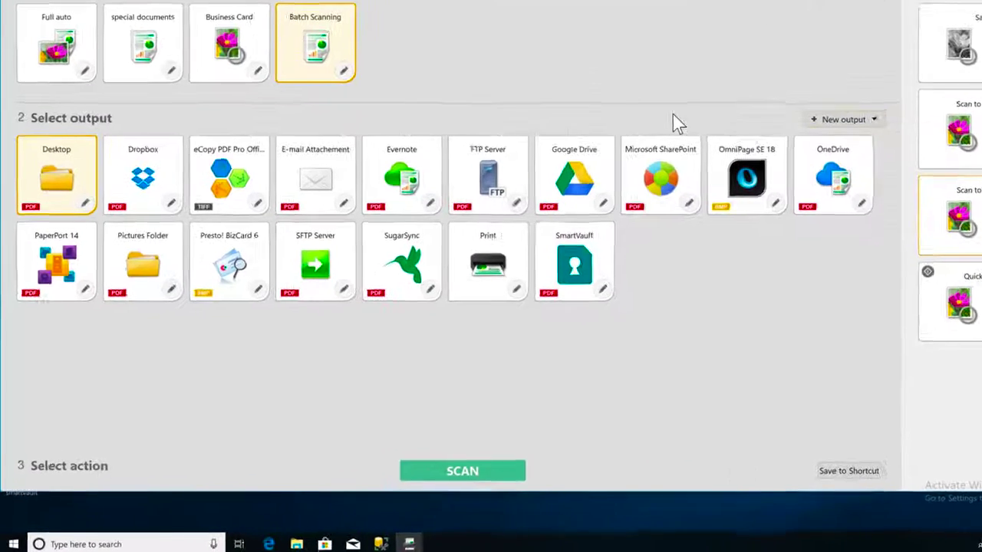
Open the Desktop output's file name settings and examine the selectable naming items, including the character strings and detection results.
left_click(76, 239)
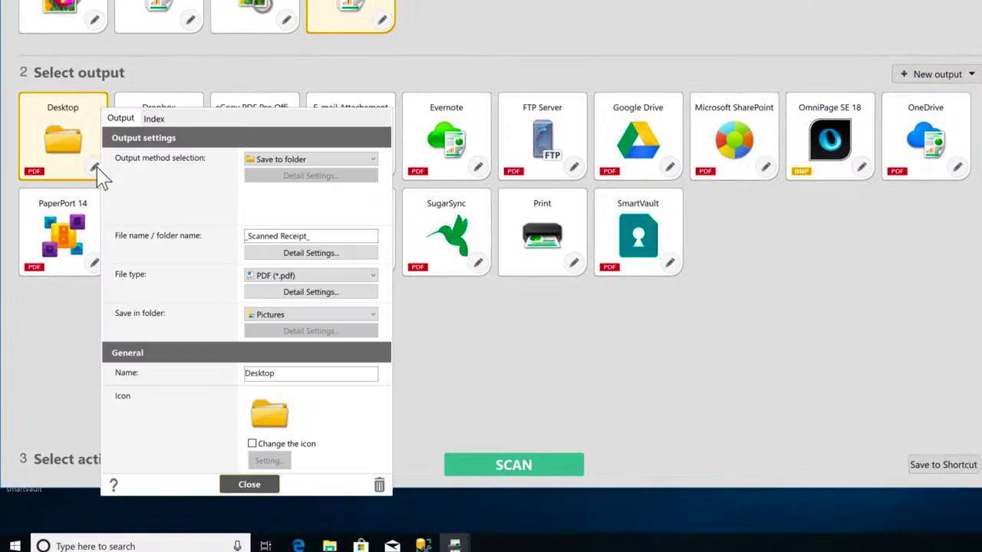
left_click(303, 257)
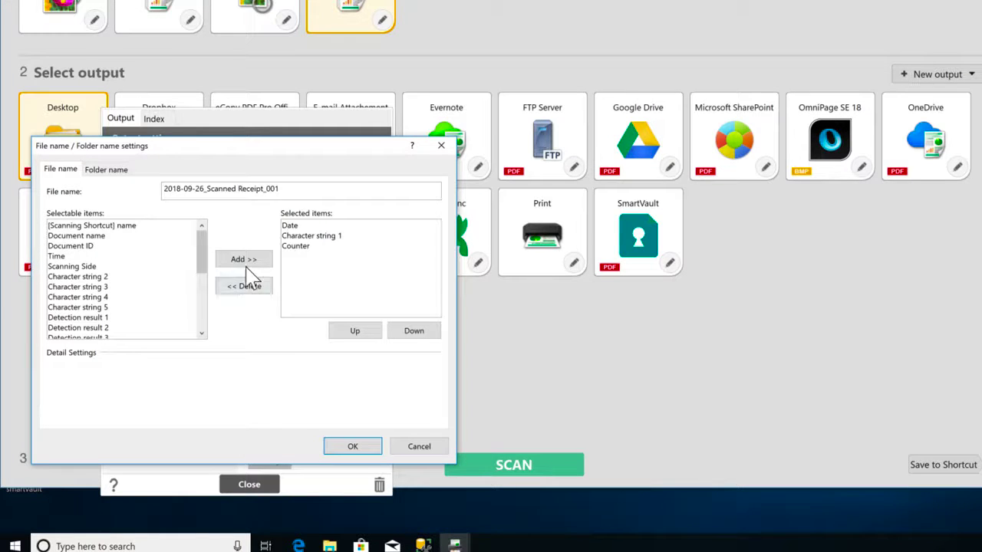
left_click(87, 276)
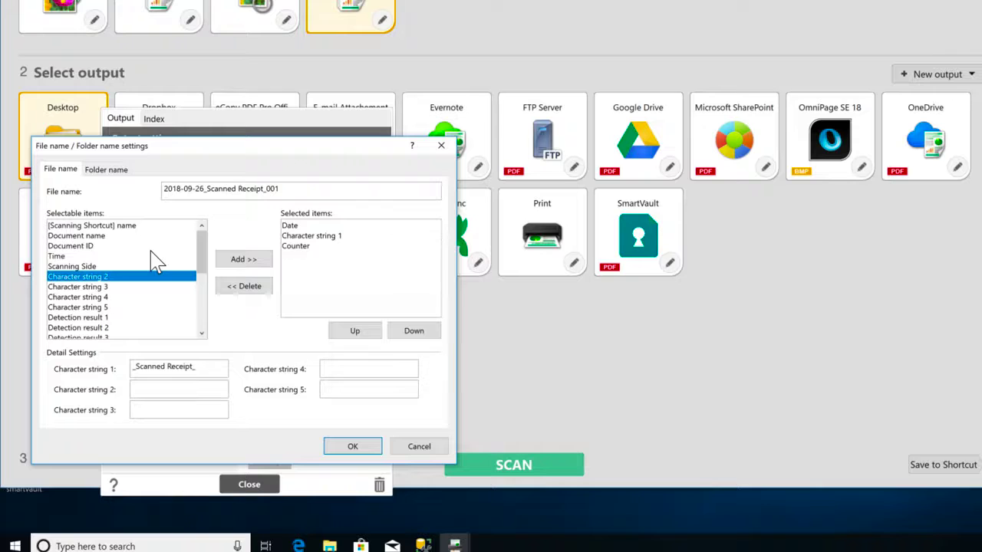
scroll(153, 261, "down", 4)
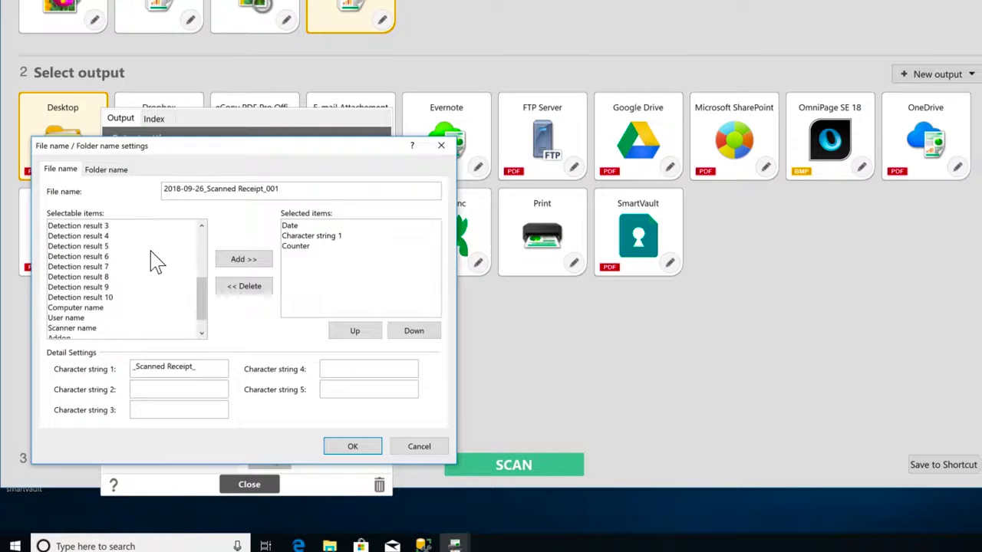
scroll(153, 261, "down", 1)
scroll(154, 261, "up", 3)
left_click(46, 266)
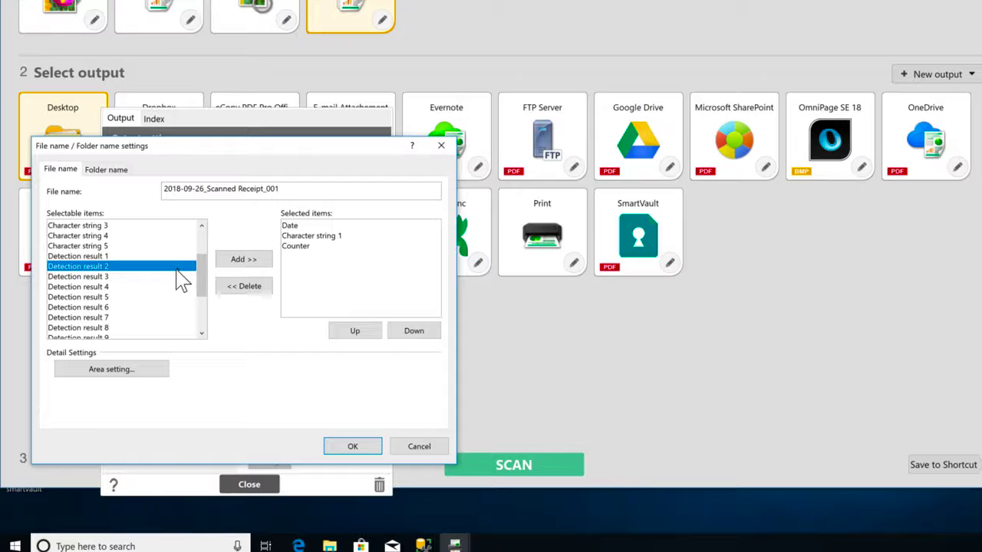
left_click(355, 451)
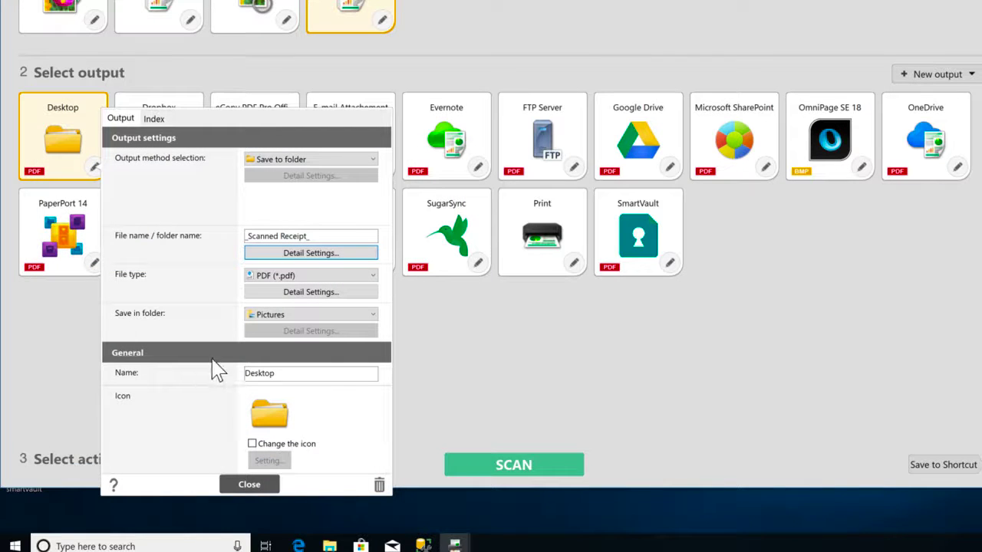
Choose Pictures as the Desktop output's save folder and close the output settings.
left_click(331, 317)
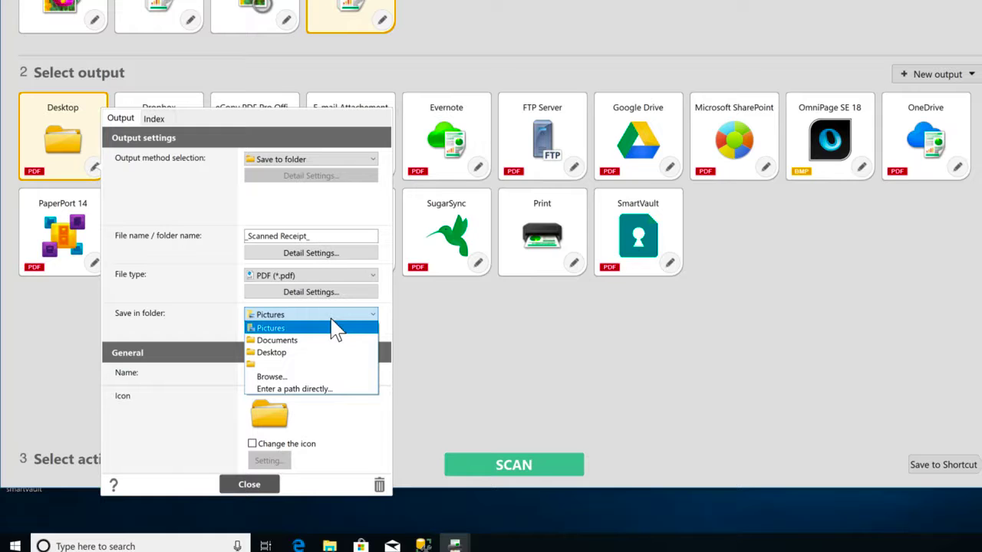
left_click(333, 328)
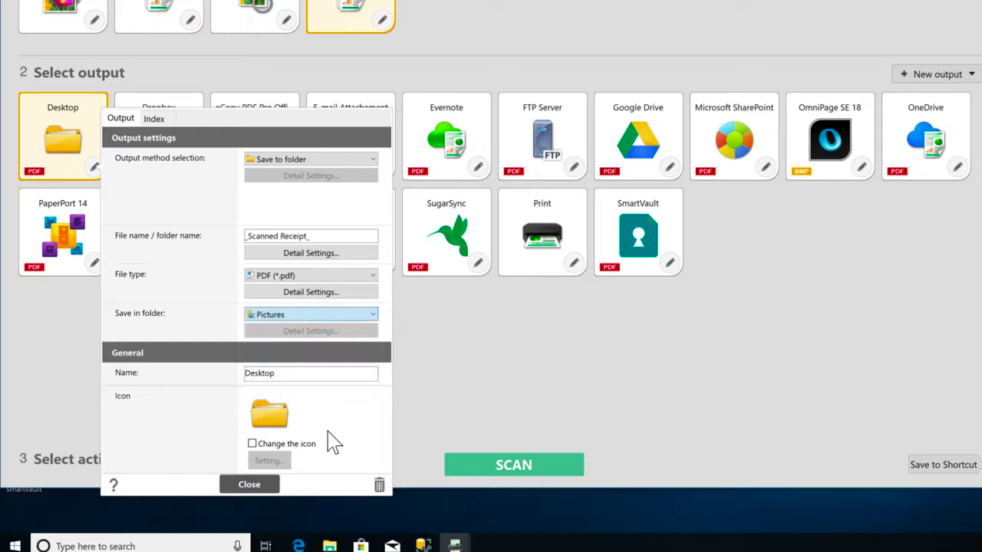
left_click(242, 482)
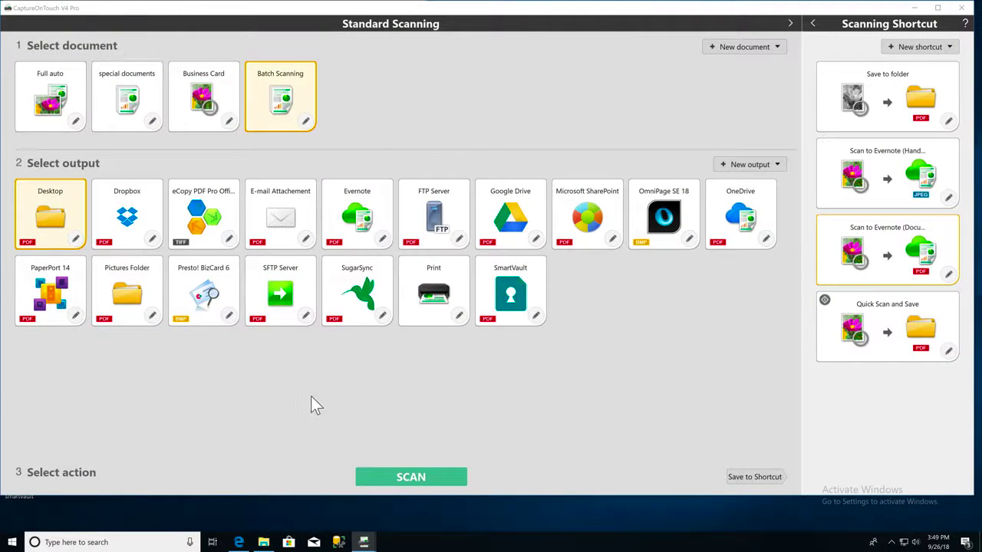
Scan the batch with the Batch Scanning document and Desktop output, and finish the job to save the files.
left_click(428, 475)
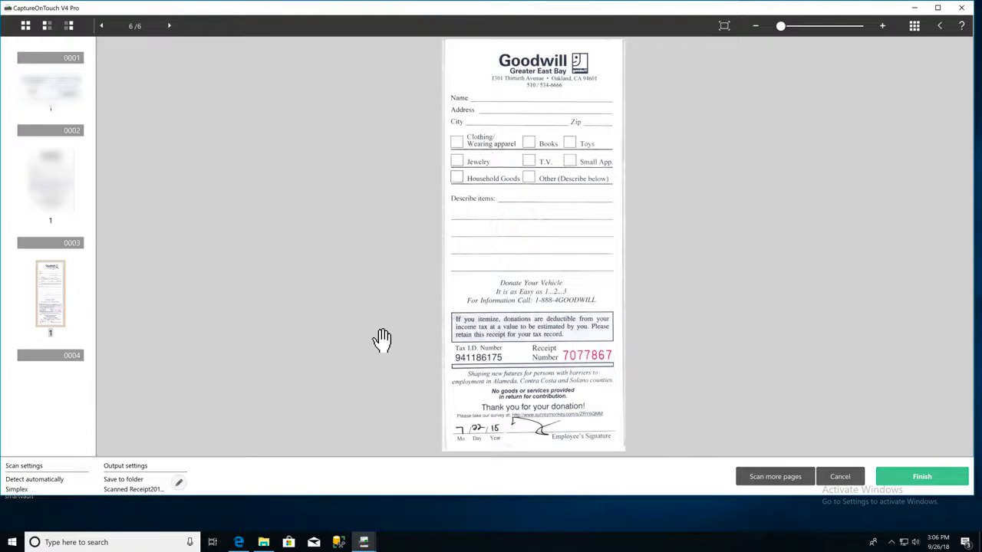
left_click(923, 471)
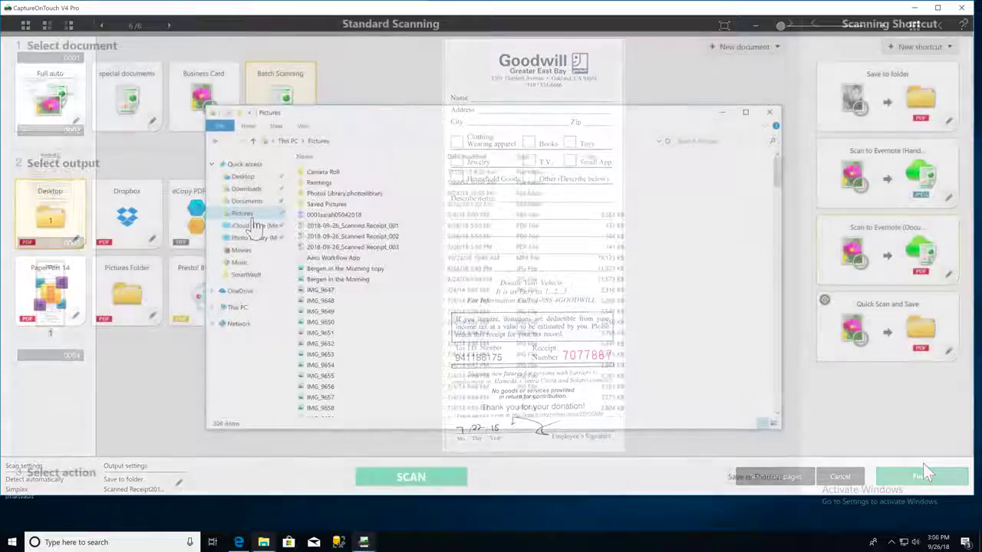